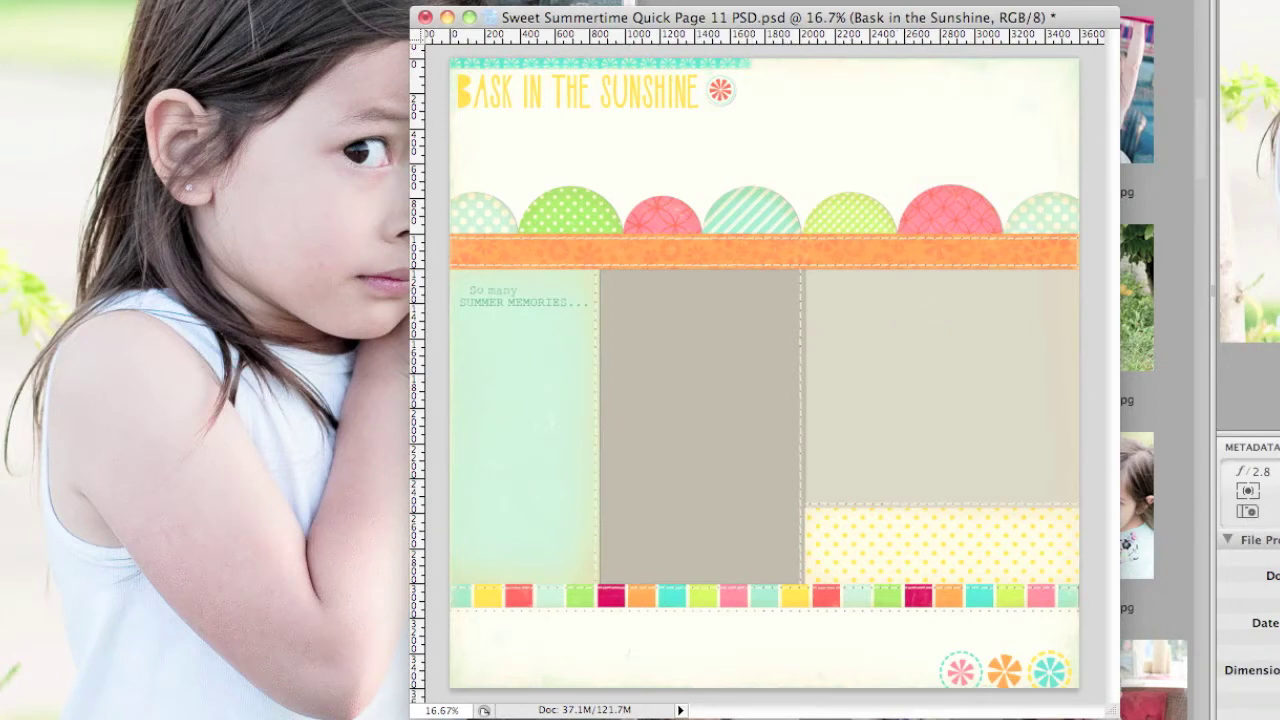
Step: Drag the girl-in-tree photo onto the Bask in the Sunshine quick page as Layer 1
left_click_drag(295, 5, 585, 5)
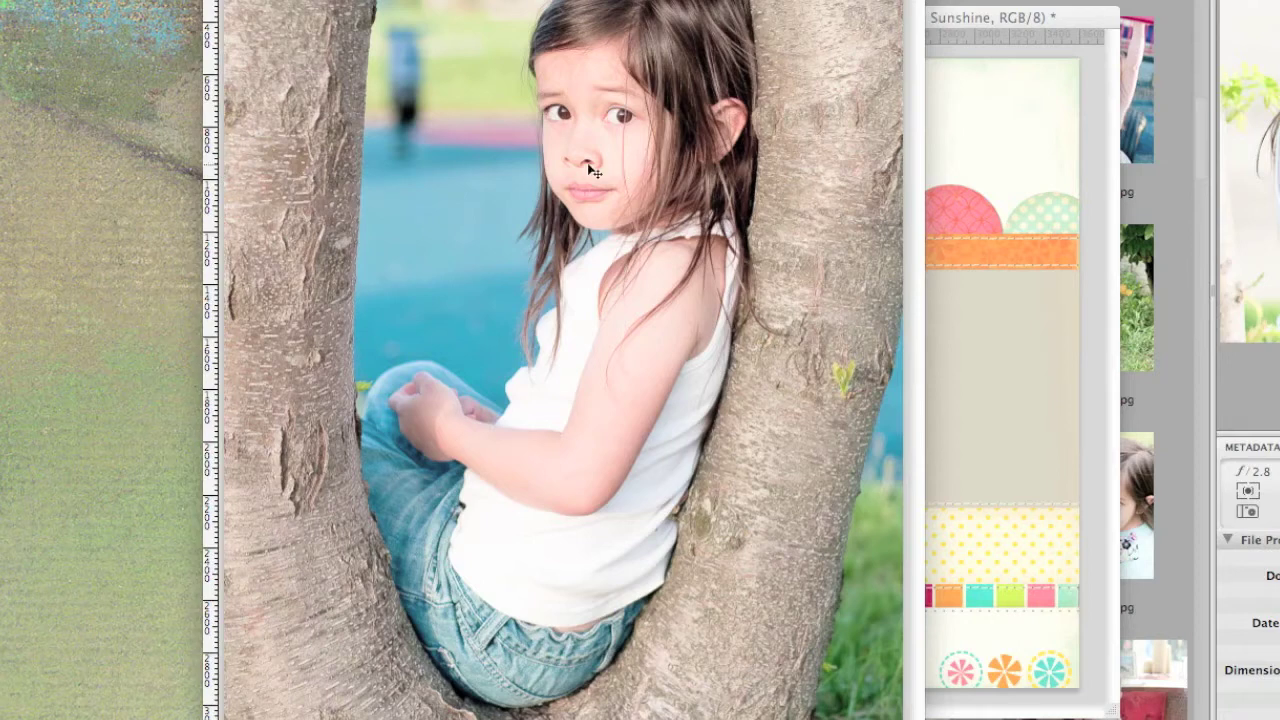
mouse_move(588, 165)
left_mouse_down()
mouse_move(994, 281)
mouse_move(887, 294)
left_mouse_up()
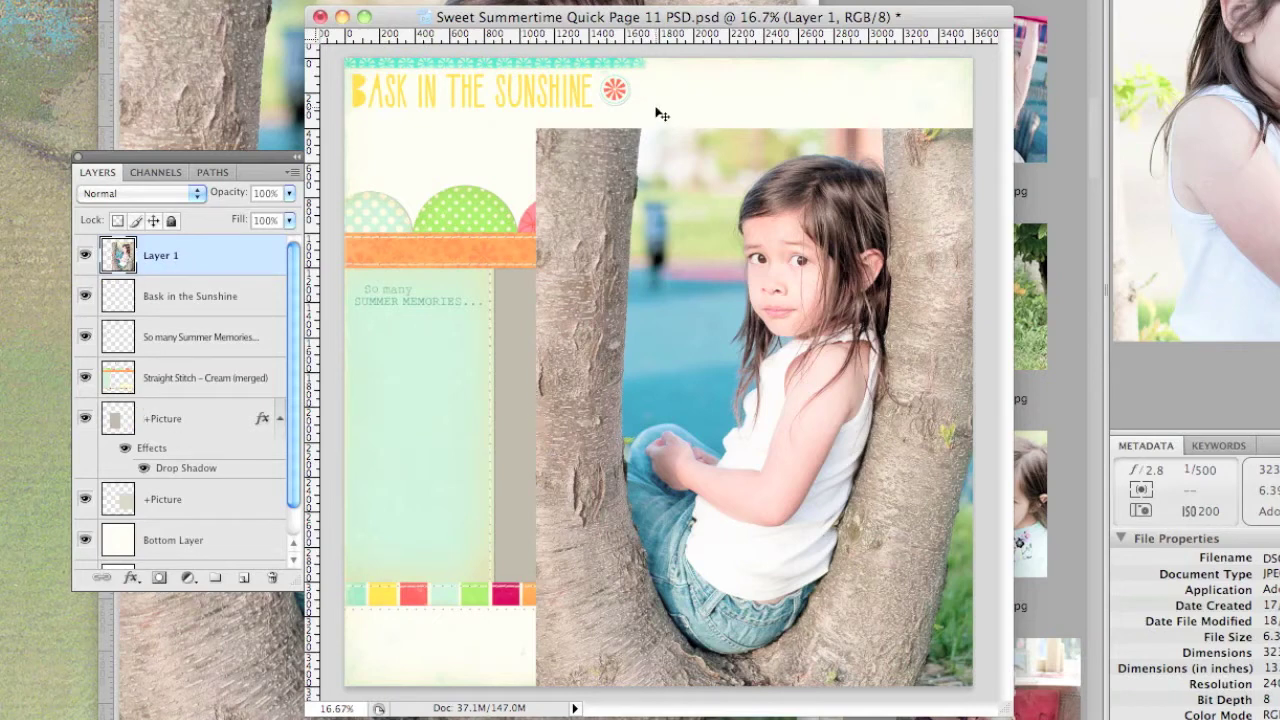
Step: Move the tree photo lower and stack Layer 1 beneath the Straight Stitch layer
left_click_drag(685, 183, 689, 447)
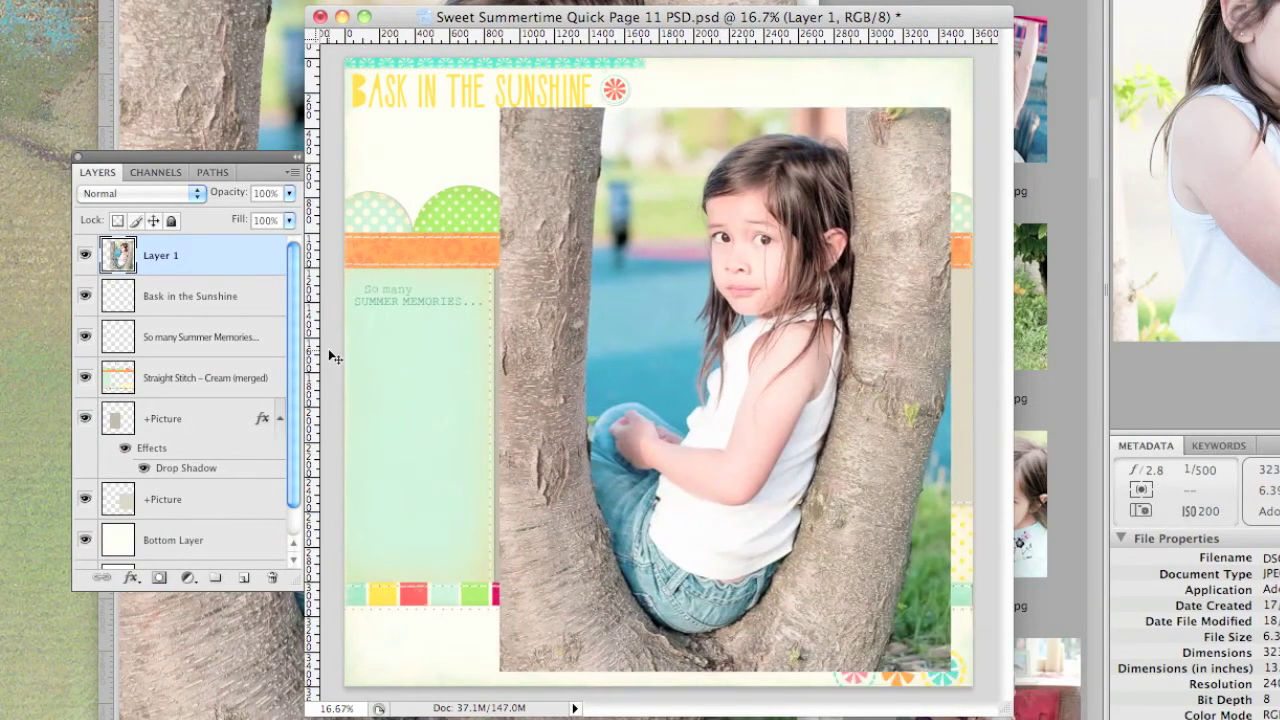
left_click_drag(199, 261, 195, 391)
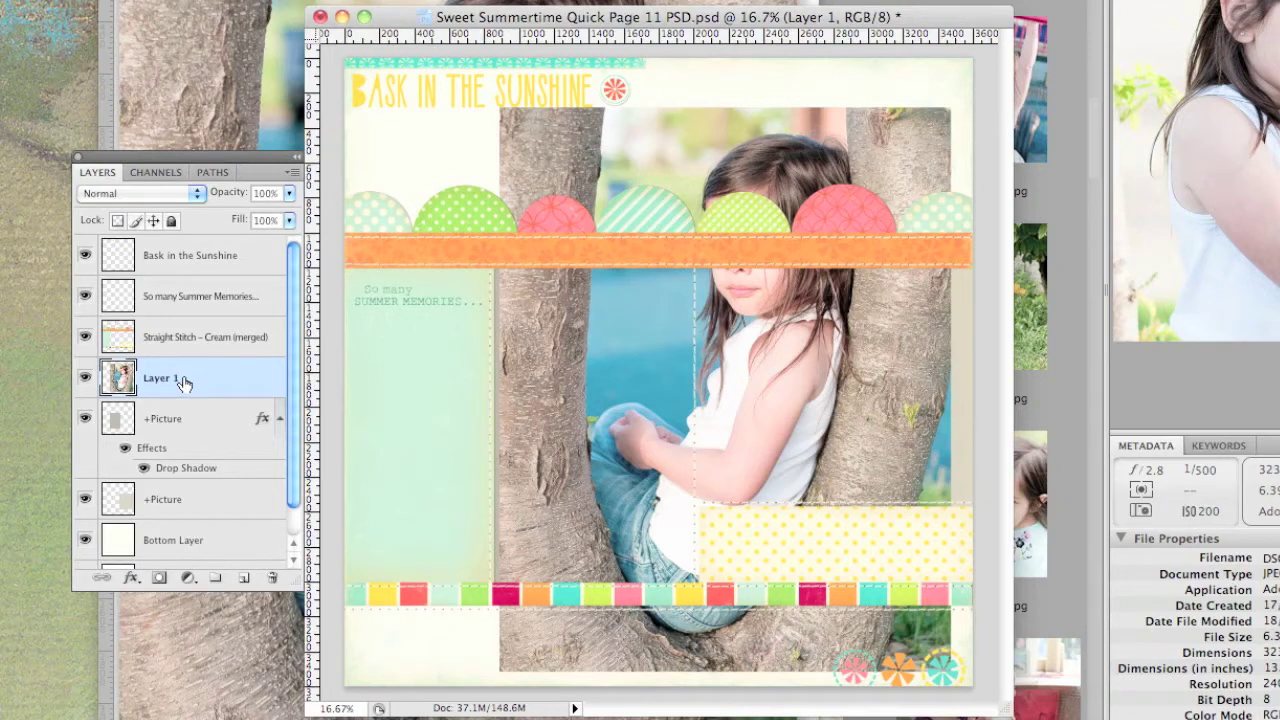
Step: Clip Layer 1 into the tall middle frame and shift it so the girl's face shows
right_click(185, 382)
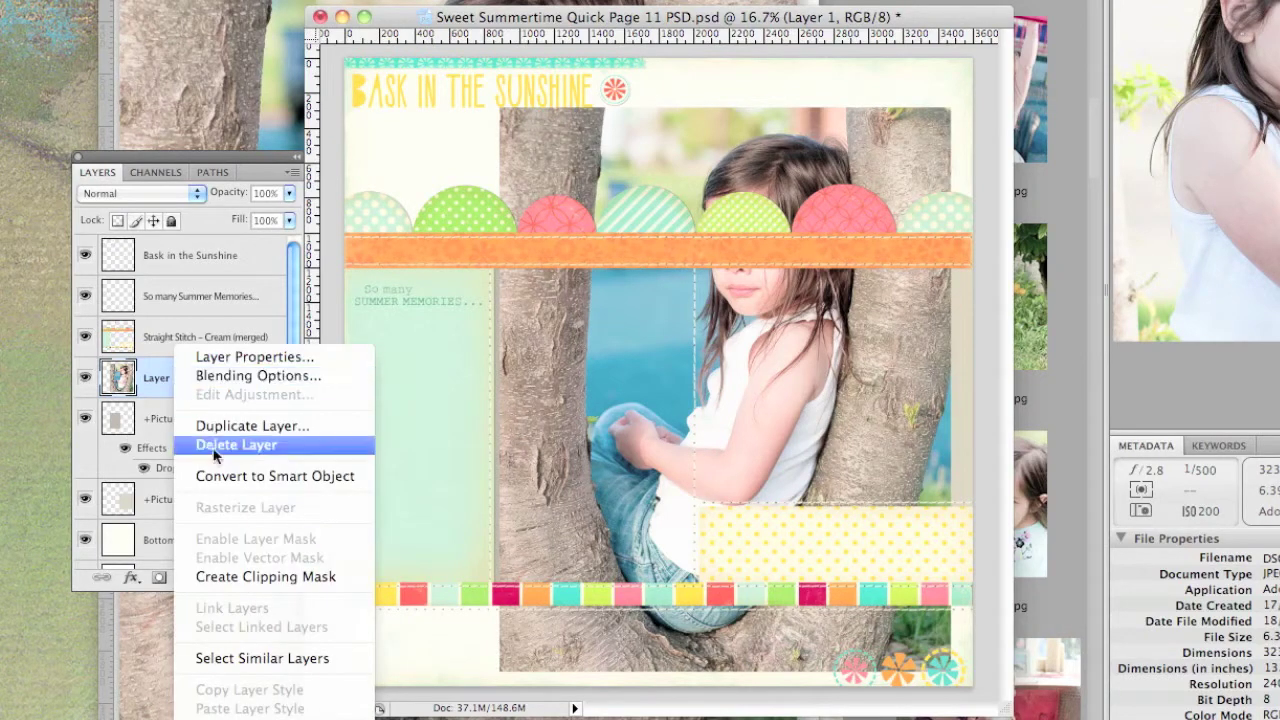
left_click(240, 579)
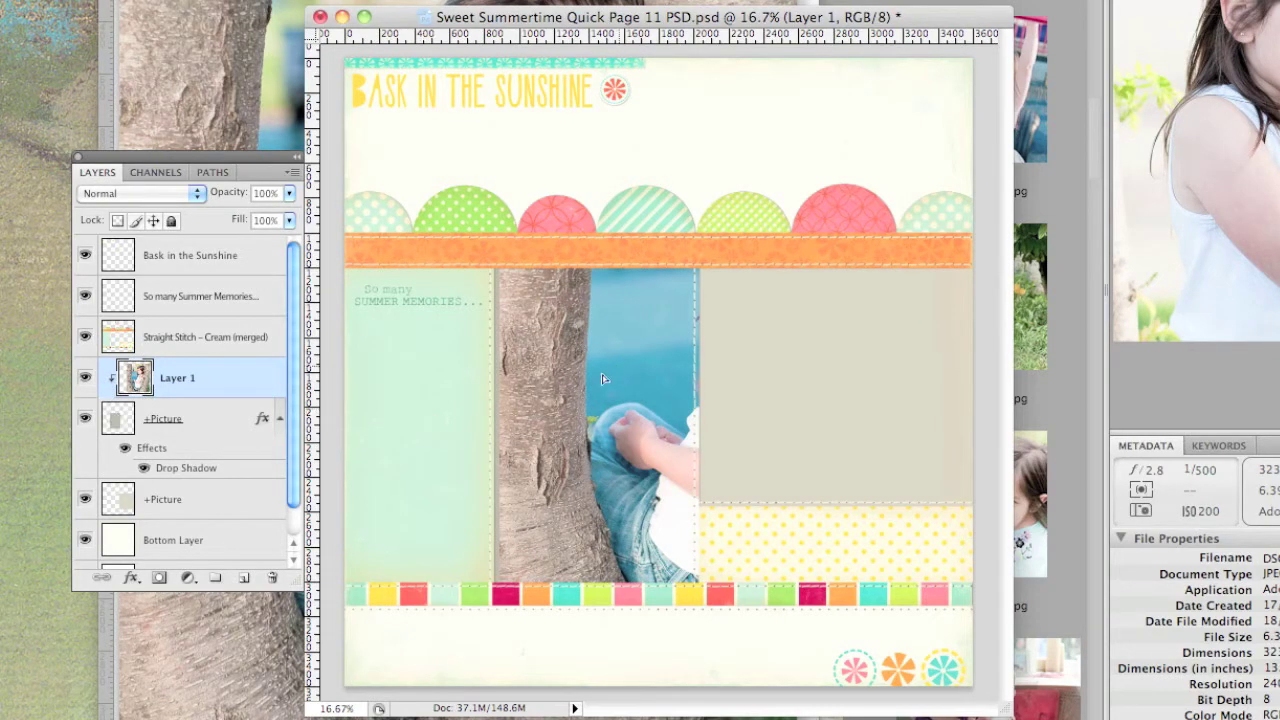
left_click_drag(618, 364, 508, 393)
mouse_move(618, 363)
left_mouse_down()
mouse_move(539, 429)
mouse_move(608, 346)
left_mouse_up()
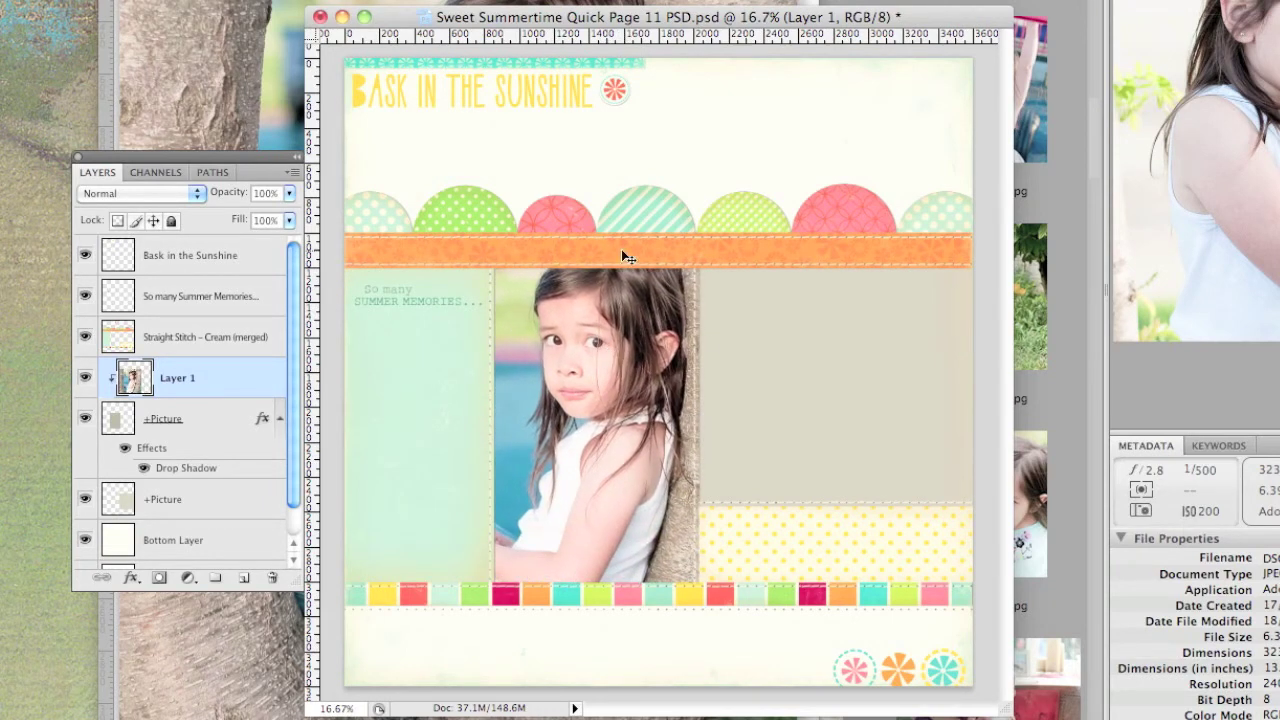
left_click_drag(597, 350, 597, 402)
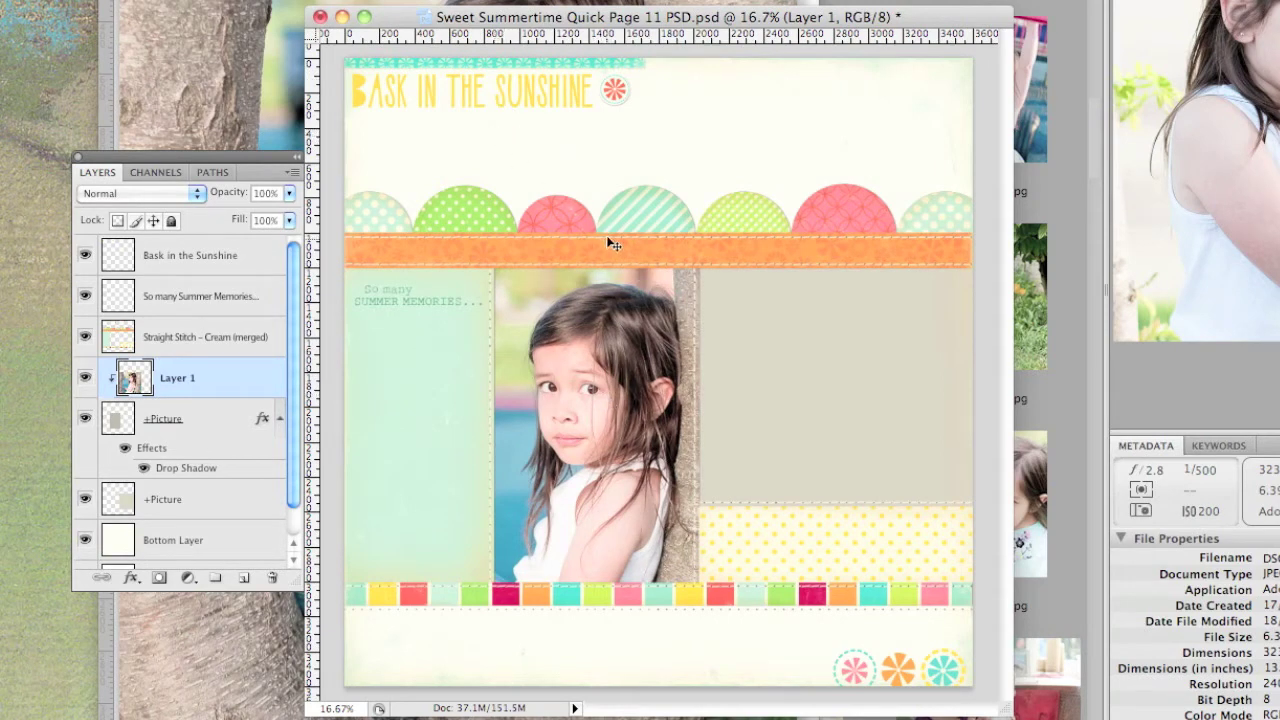
Step: Scale down the clipped photo so the girl's whole seated pose fits the middle frame, then bring the original photo window forward
key("ctrl+t")
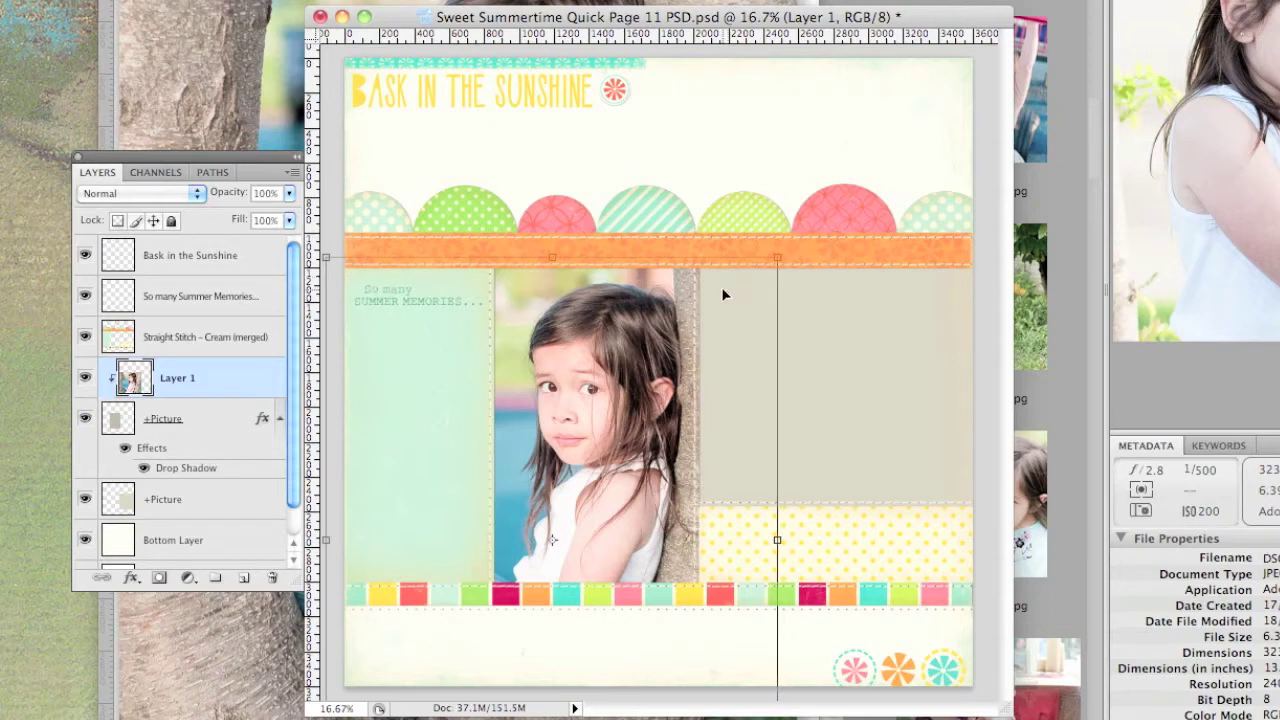
left_click_drag(709, 323, 722, 273)
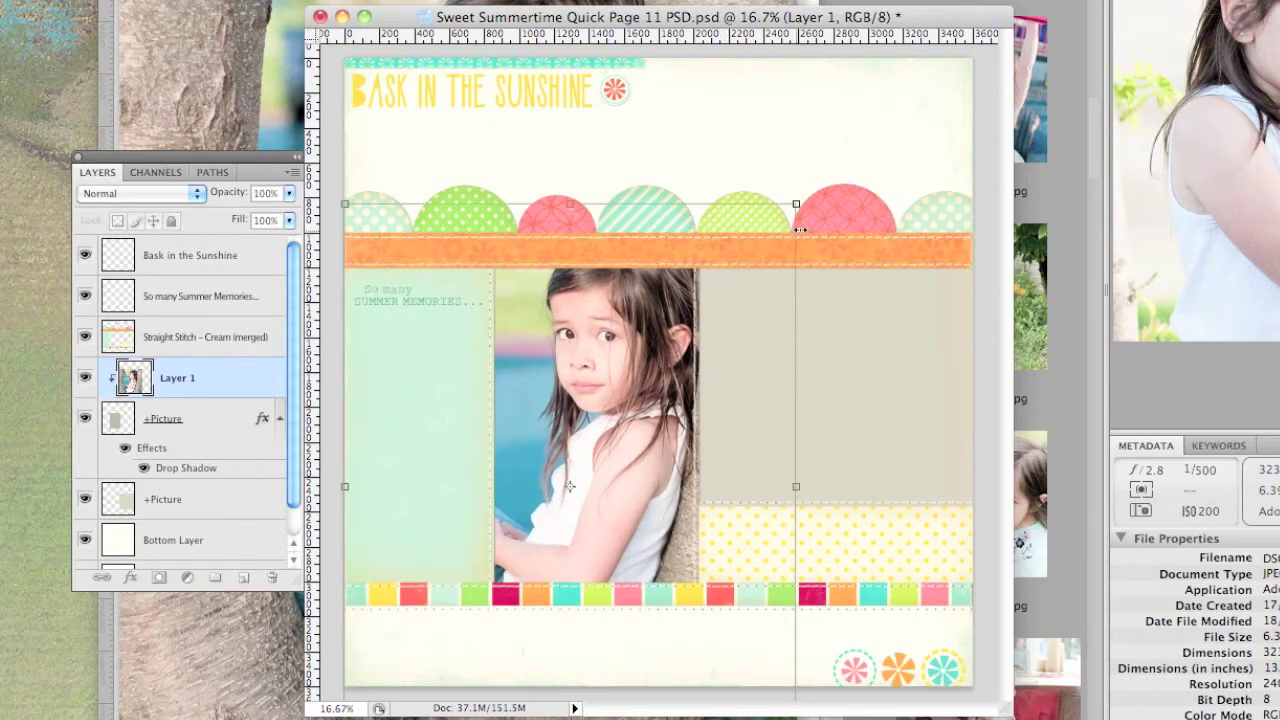
left_click_drag(791, 206, 694, 305)
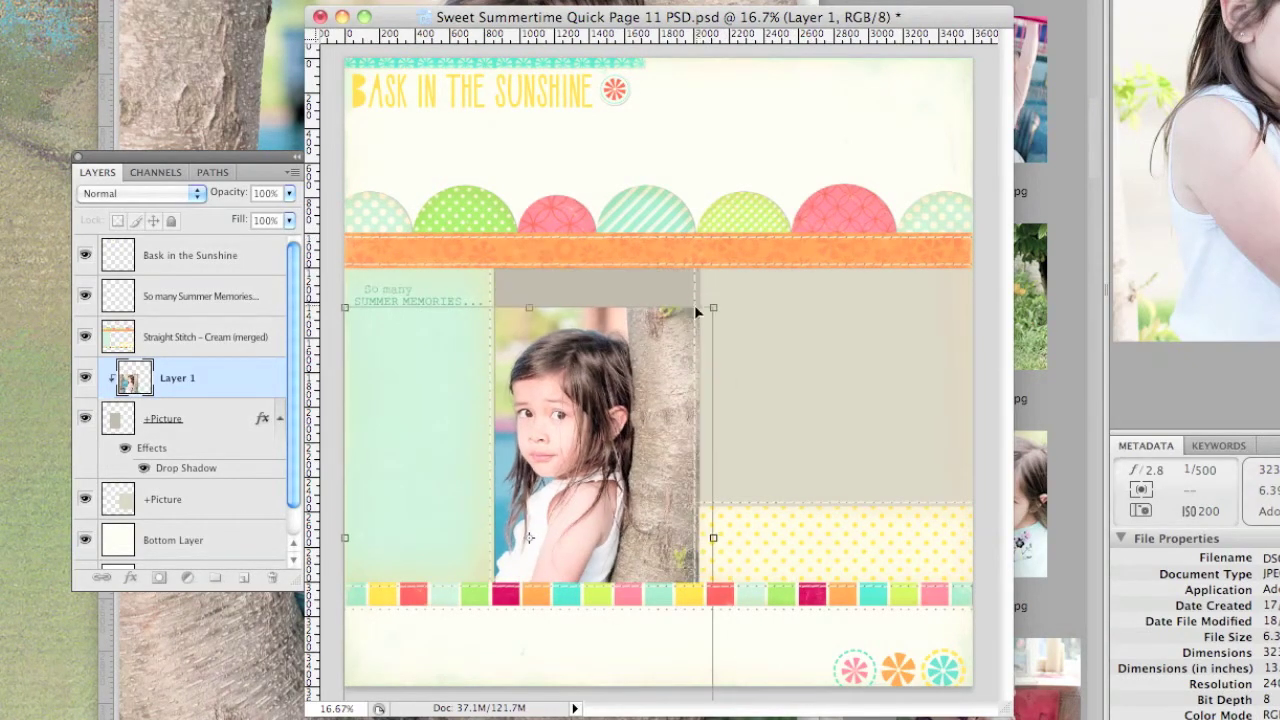
mouse_move(673, 366)
left_mouse_down()
mouse_move(703, 350)
mouse_move(703, 376)
left_mouse_up()
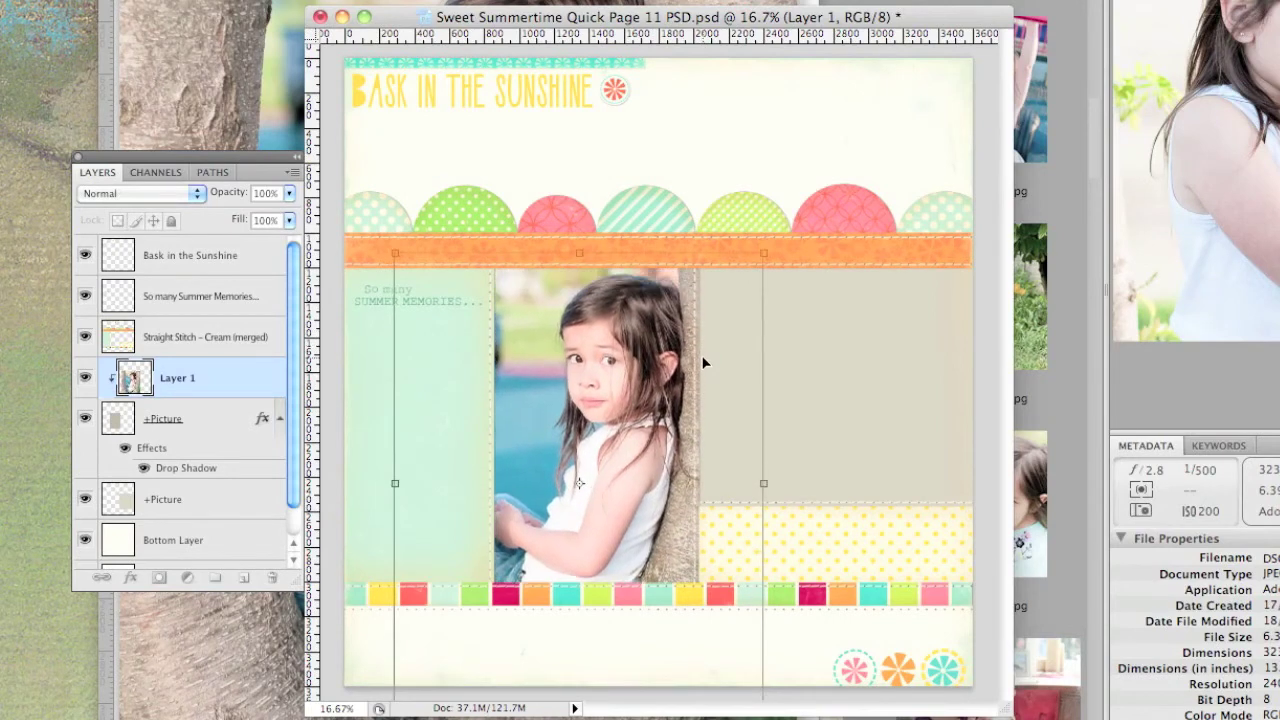
left_click_drag(760, 264, 755, 267)
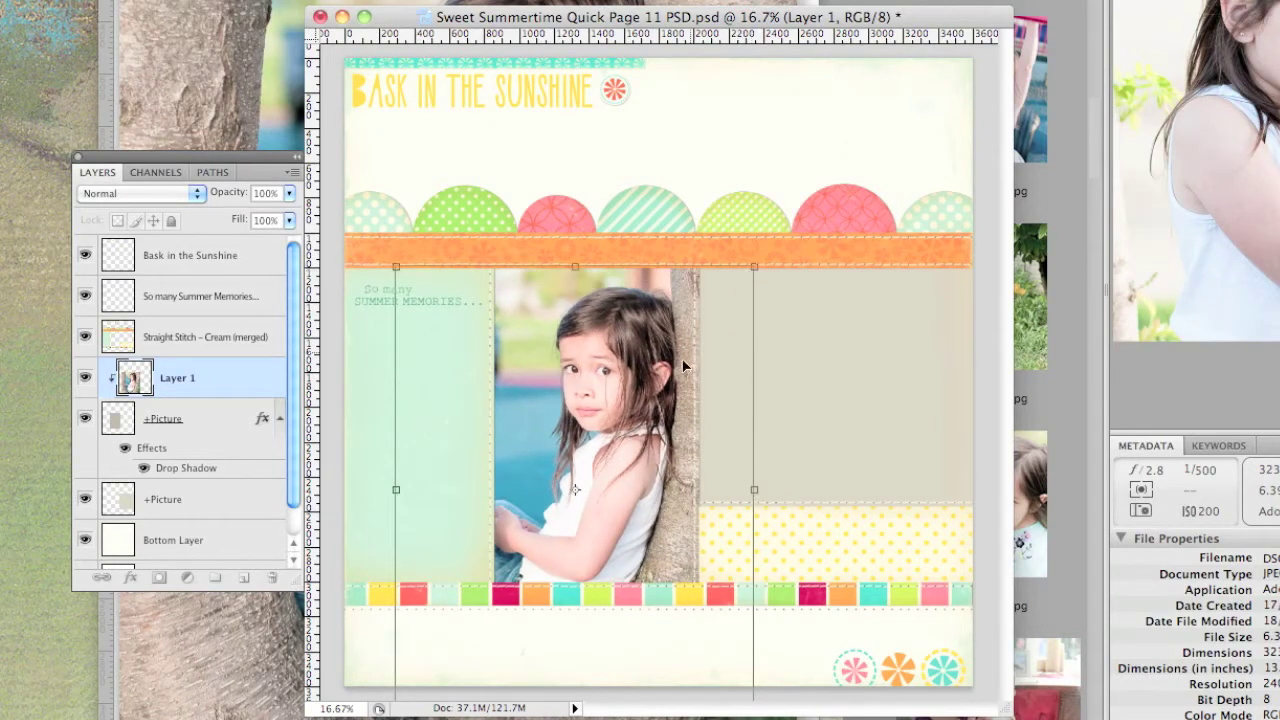
left_click_drag(685, 350, 682, 358)
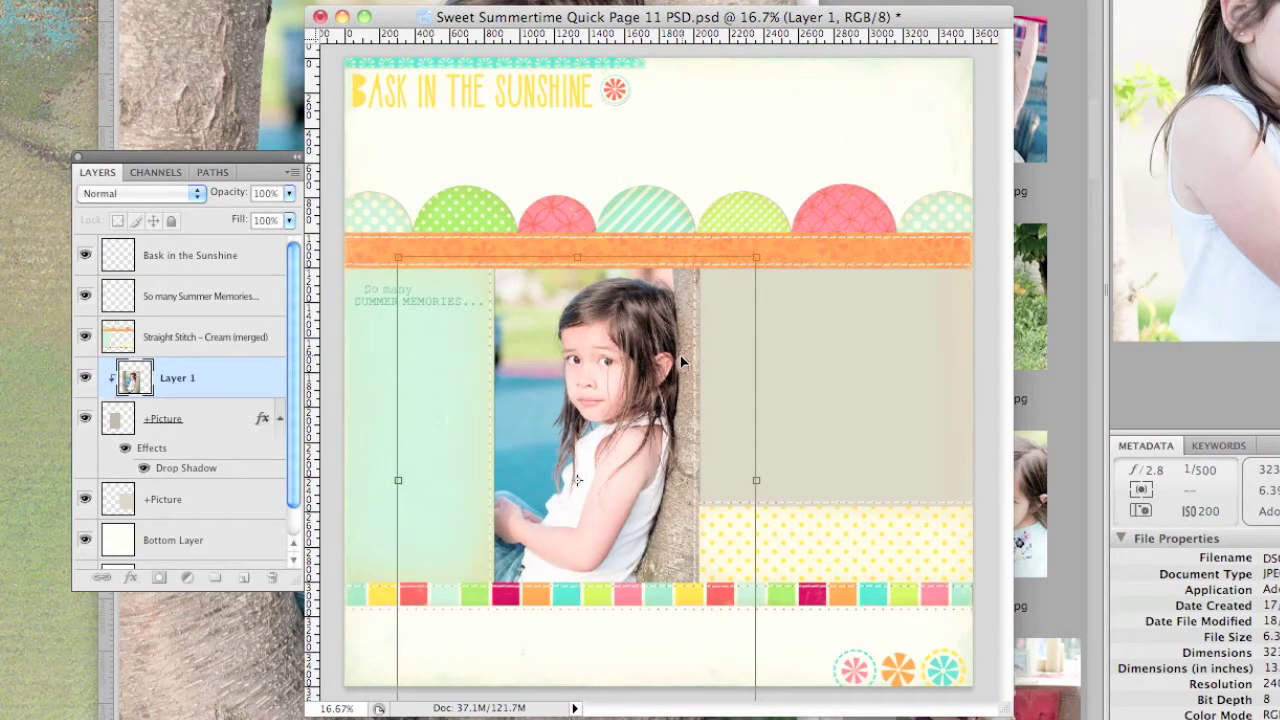
left_click_drag(398, 258, 425, 282)
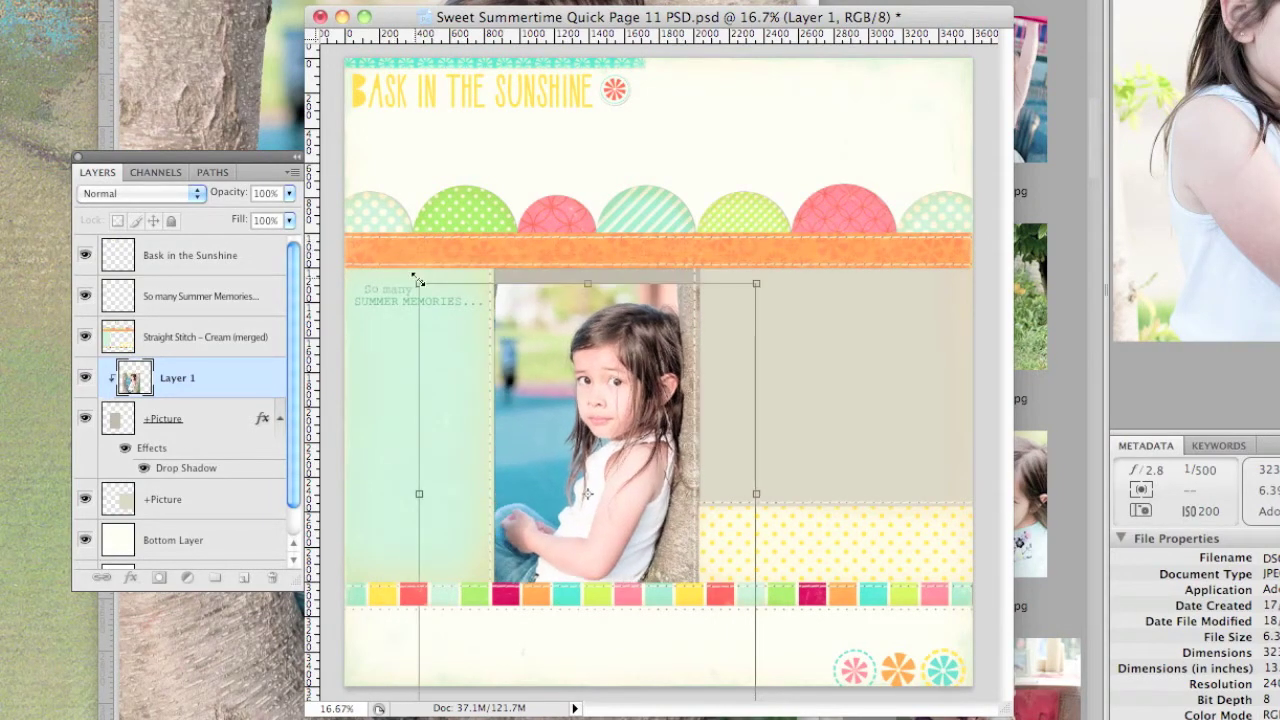
left_click_drag(595, 349, 599, 333)
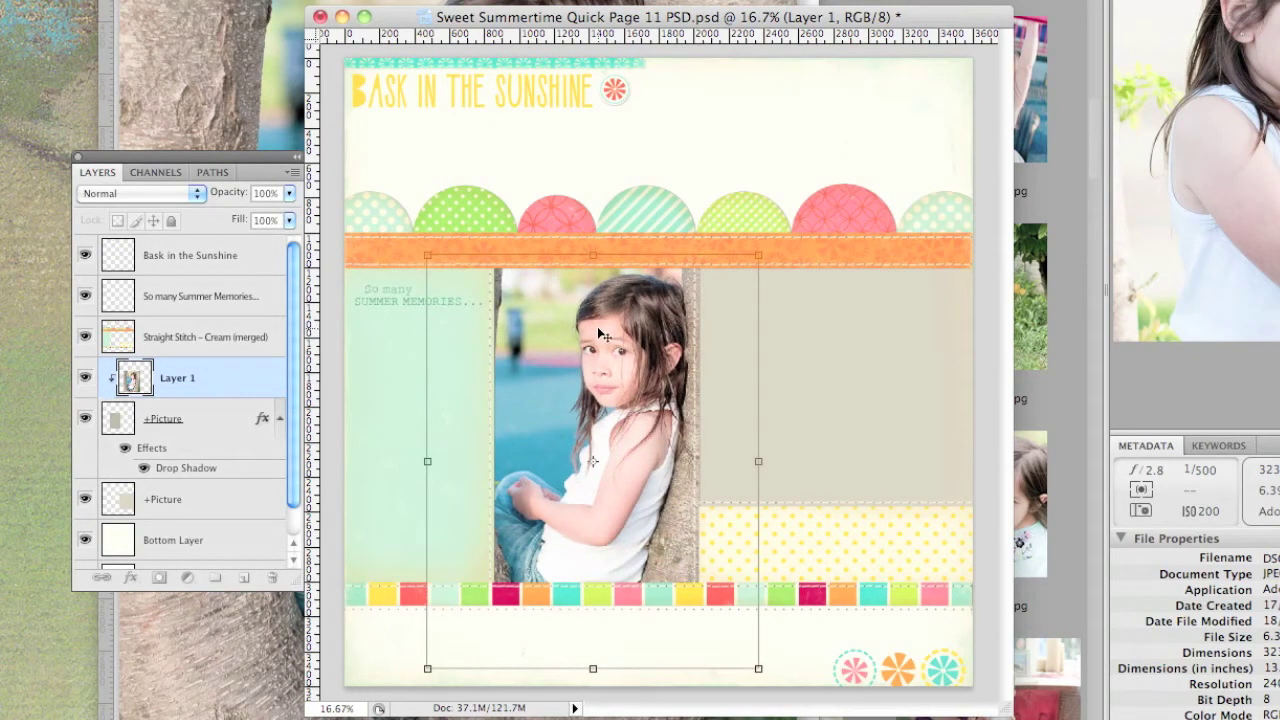
key("Return")
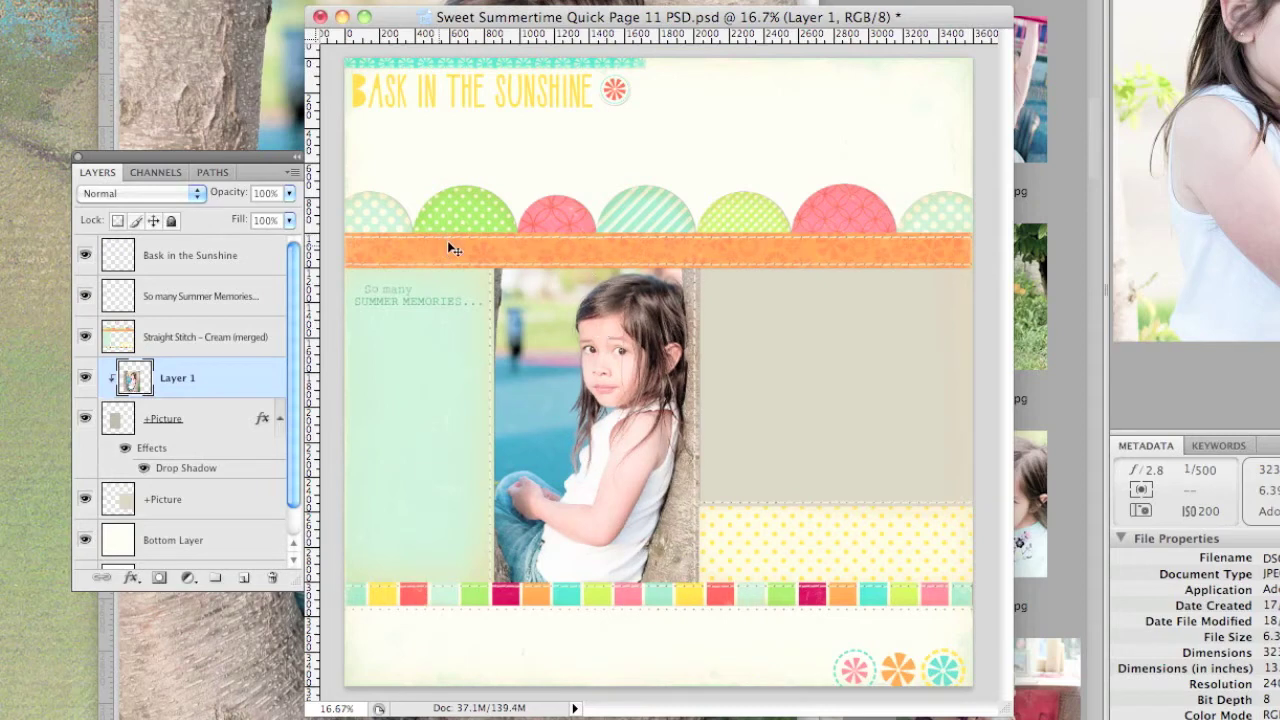
key("ctrl+Tab")
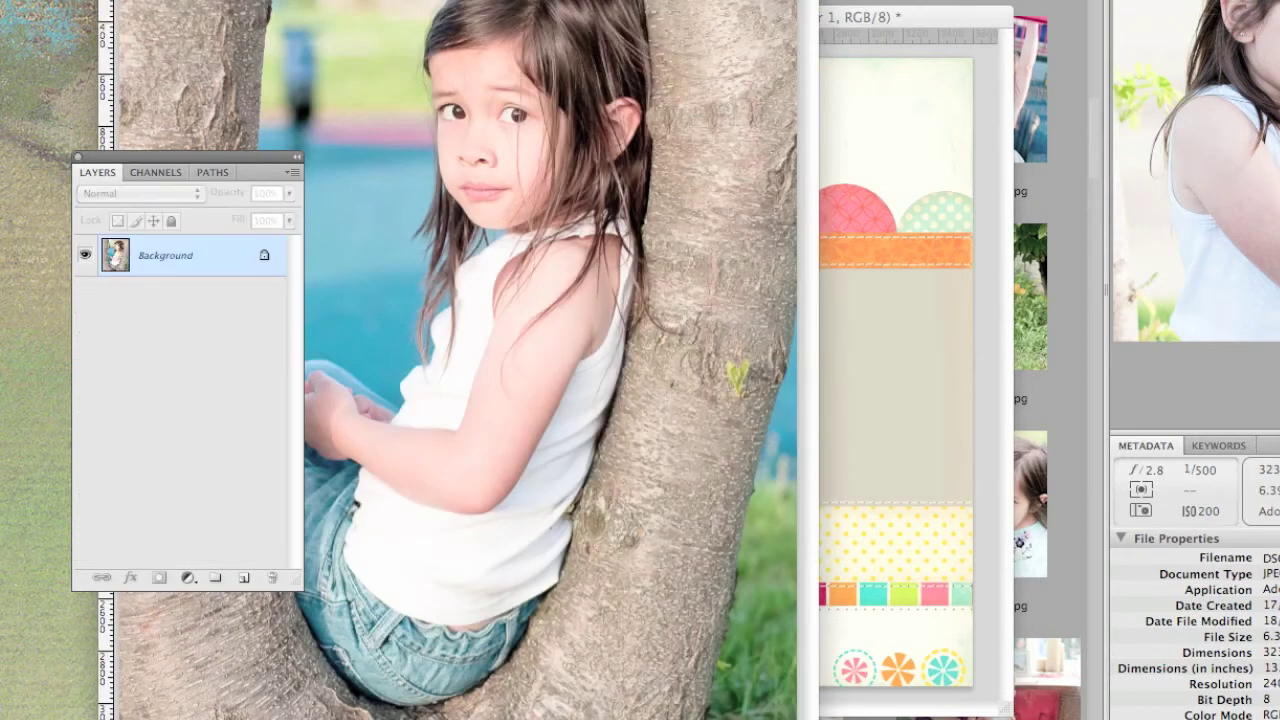
Step: Add the girl-against-tree photo as Layer 2, stacked just above the lower +Picture layer
key("ctrl+Tab")
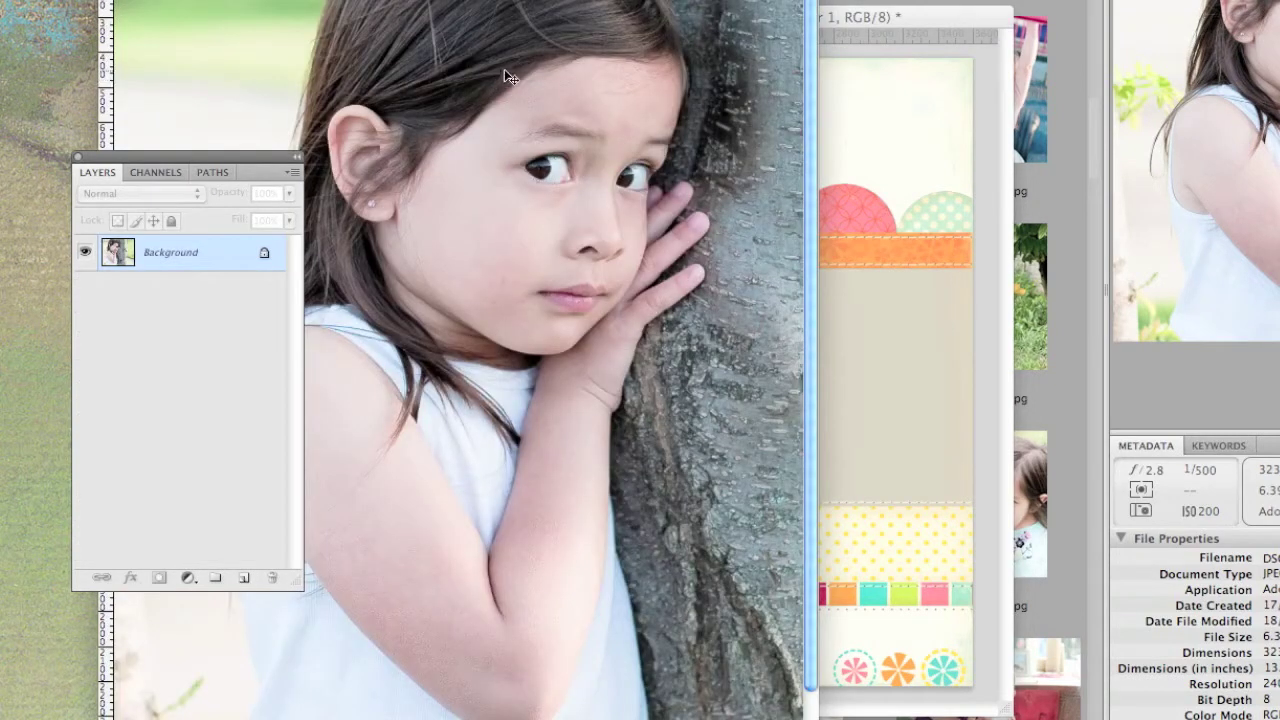
left_click_drag(505, 77, 845, 253)
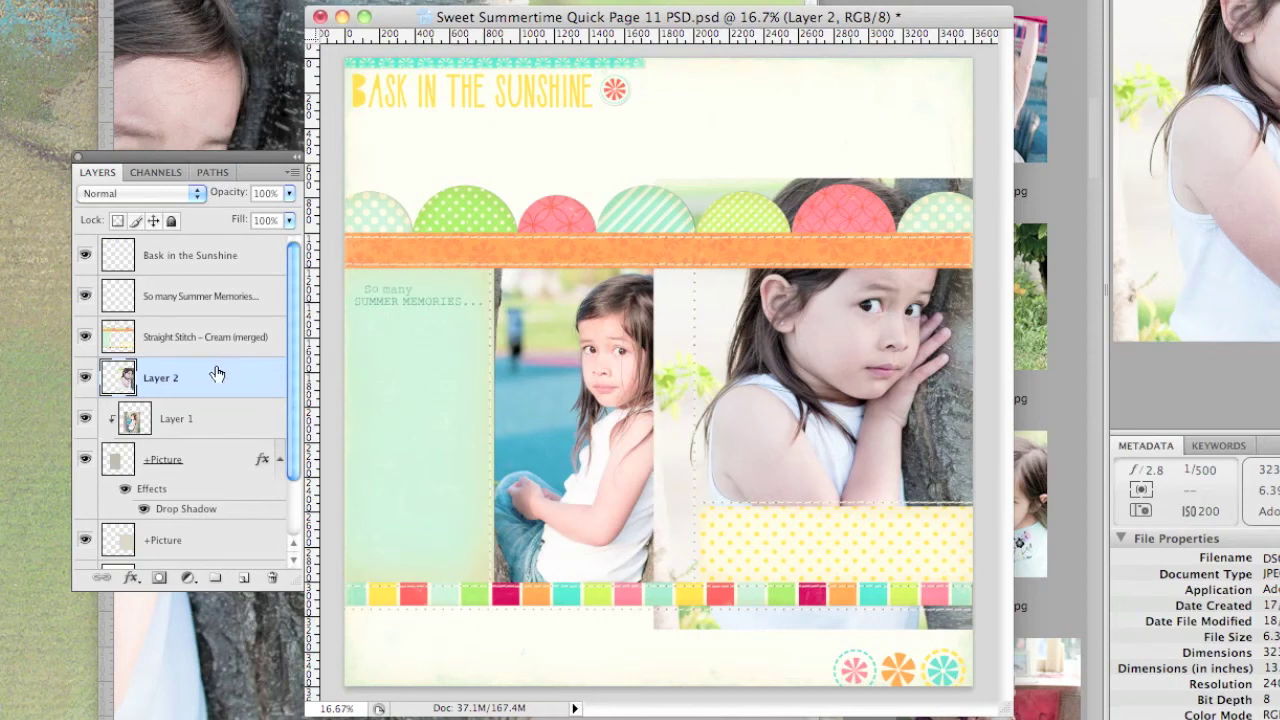
left_click_drag(217, 374, 203, 494)
scroll(289, 468, "down", 2)
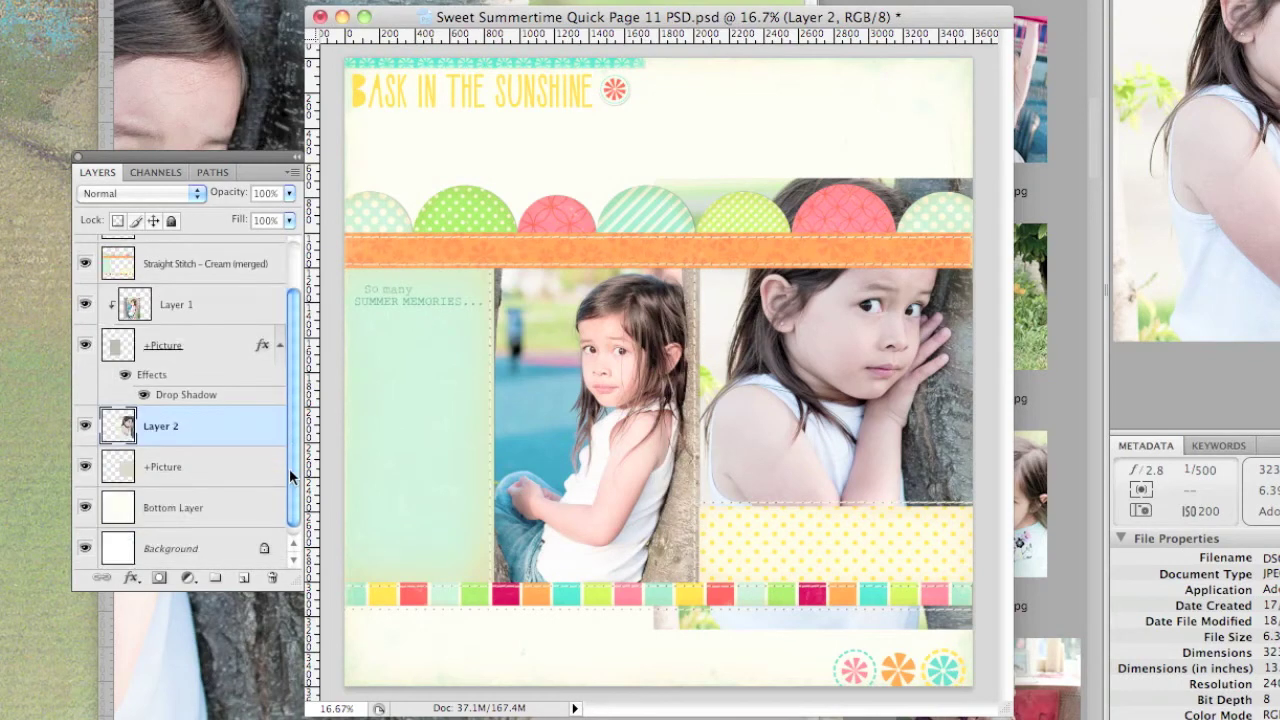
Step: Clip Layer 2 into the right-hand frame and move it down within that frame
right_click(195, 425)
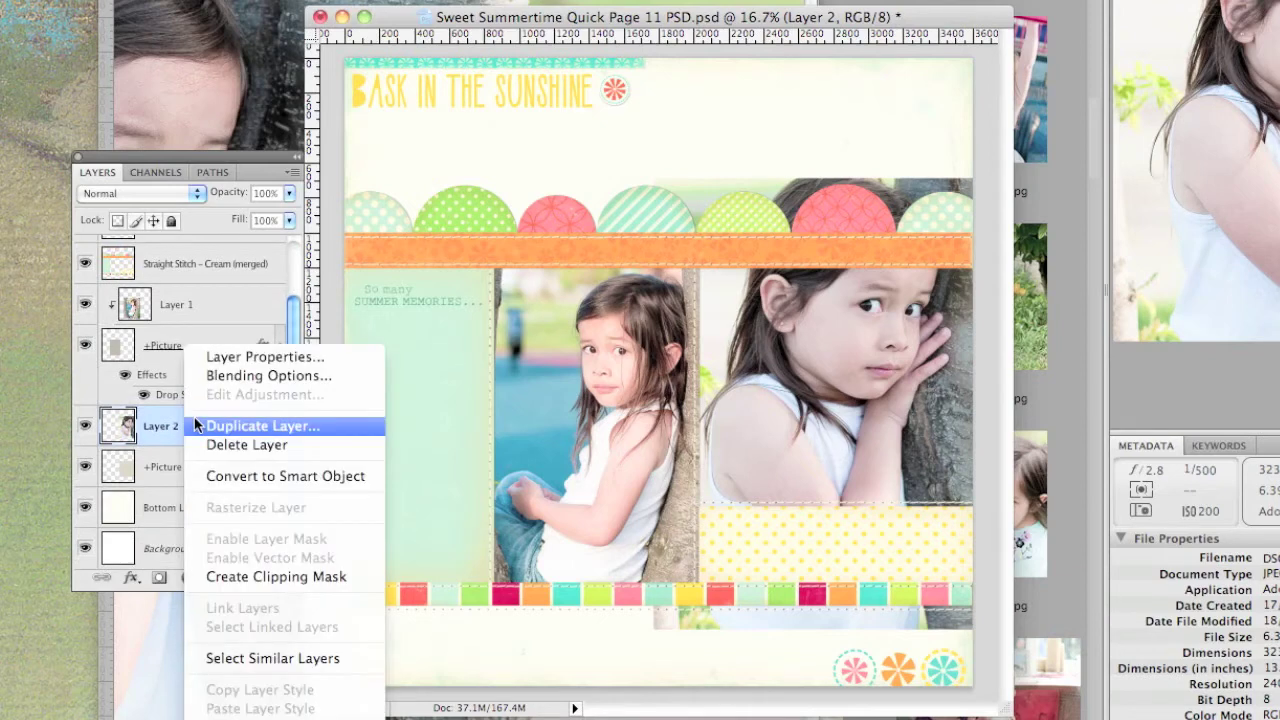
left_click(241, 569)
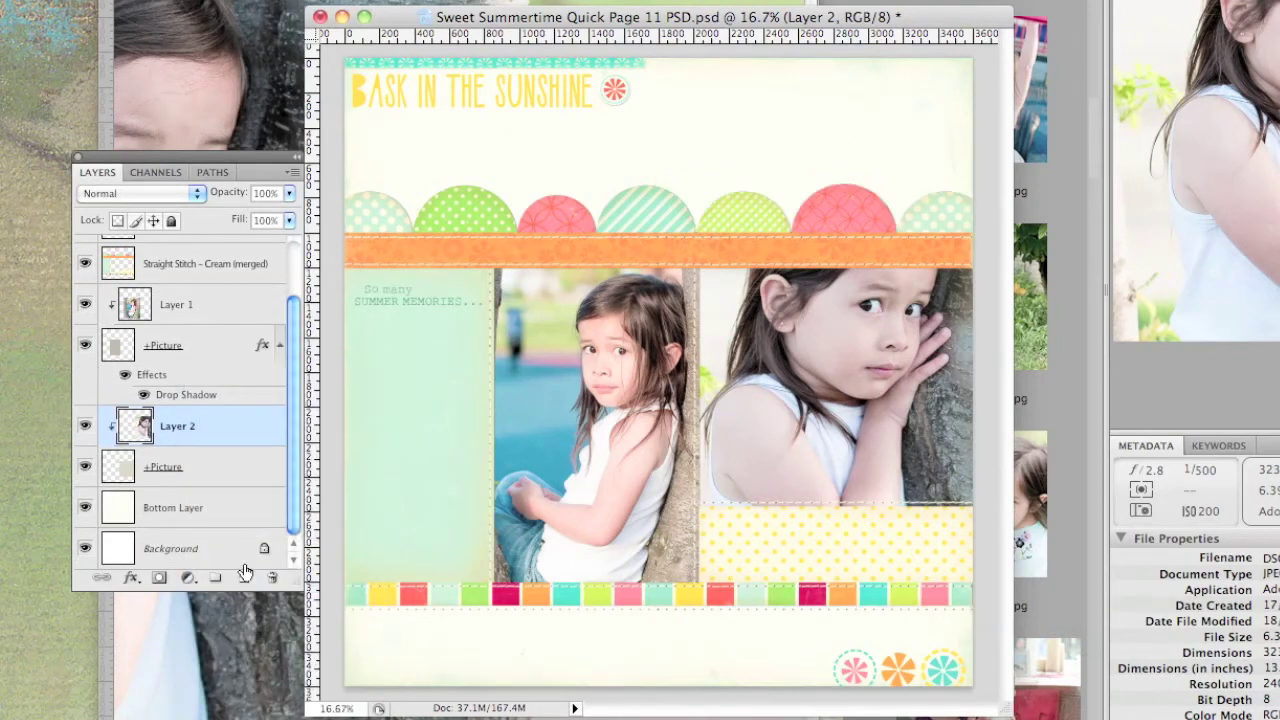
left_click_drag(800, 343, 797, 414)
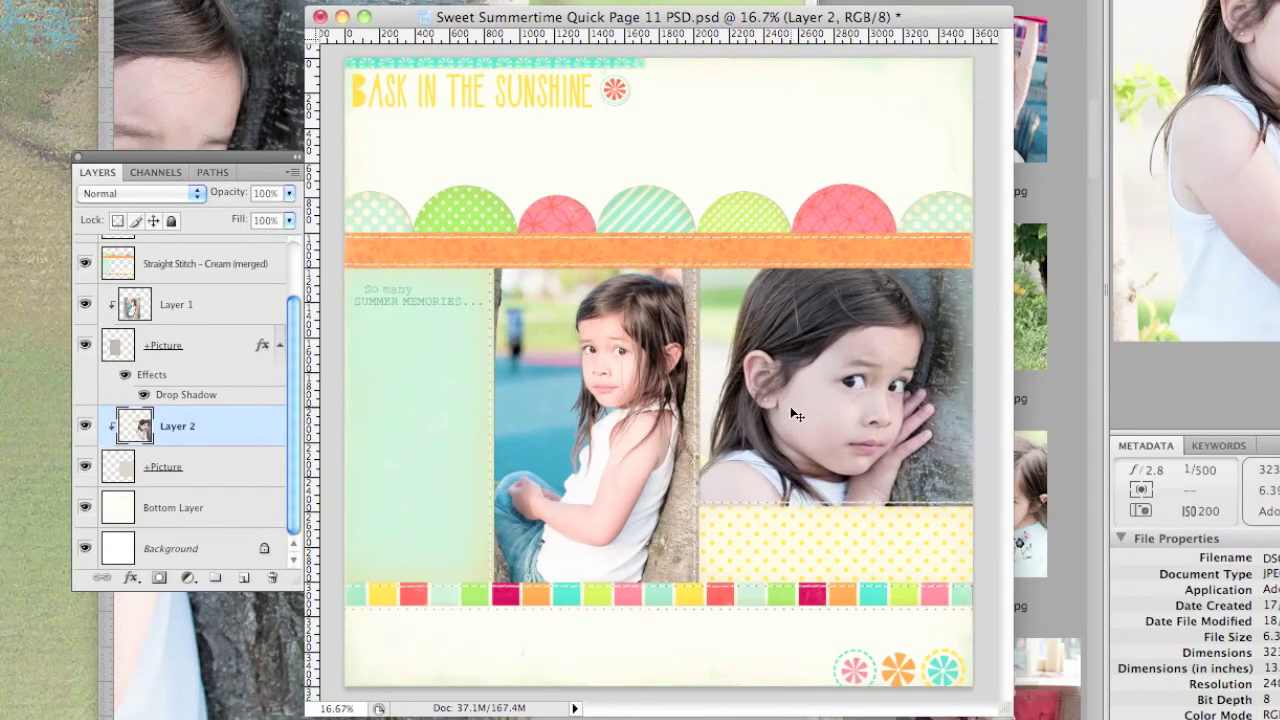
Step: Scale the right-hand photo down and nudge it left and down until the girl's face fills the frame
key("ctrl+t")
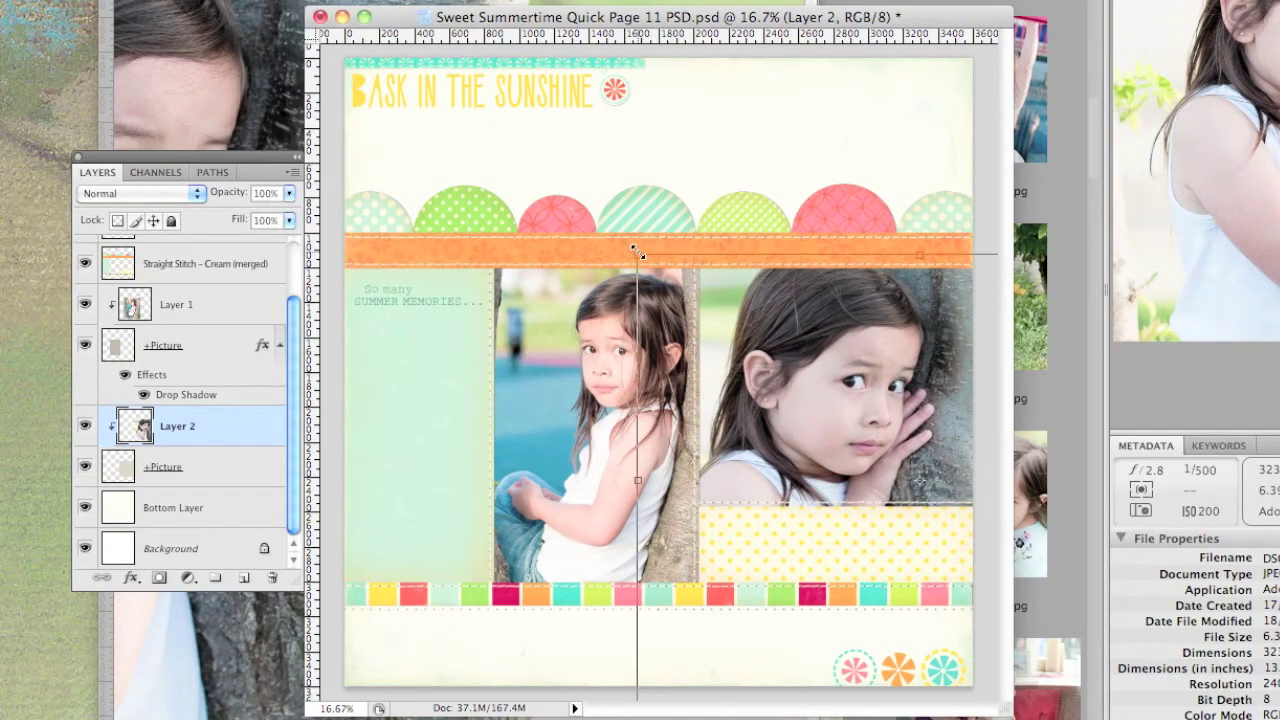
mouse_move(638, 252)
left_mouse_down()
mouse_move(787, 347)
mouse_move(758, 345)
left_mouse_up()
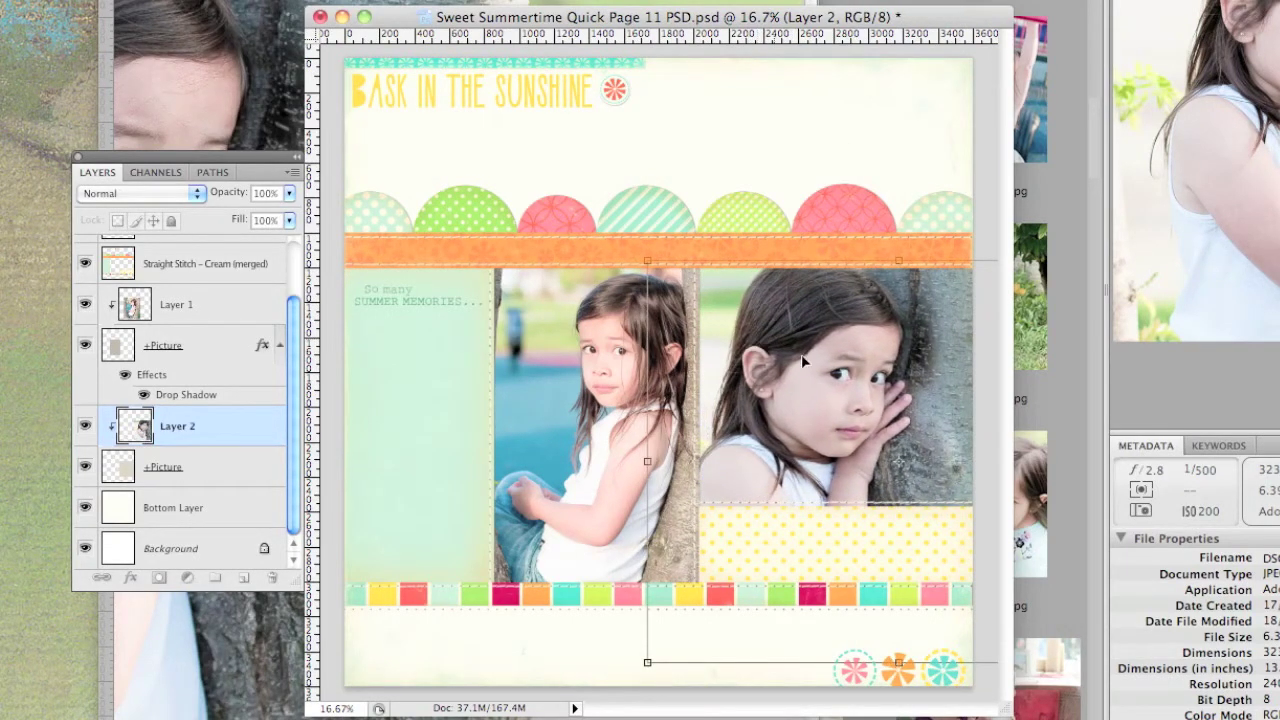
left_click_drag(647, 662, 669, 600)
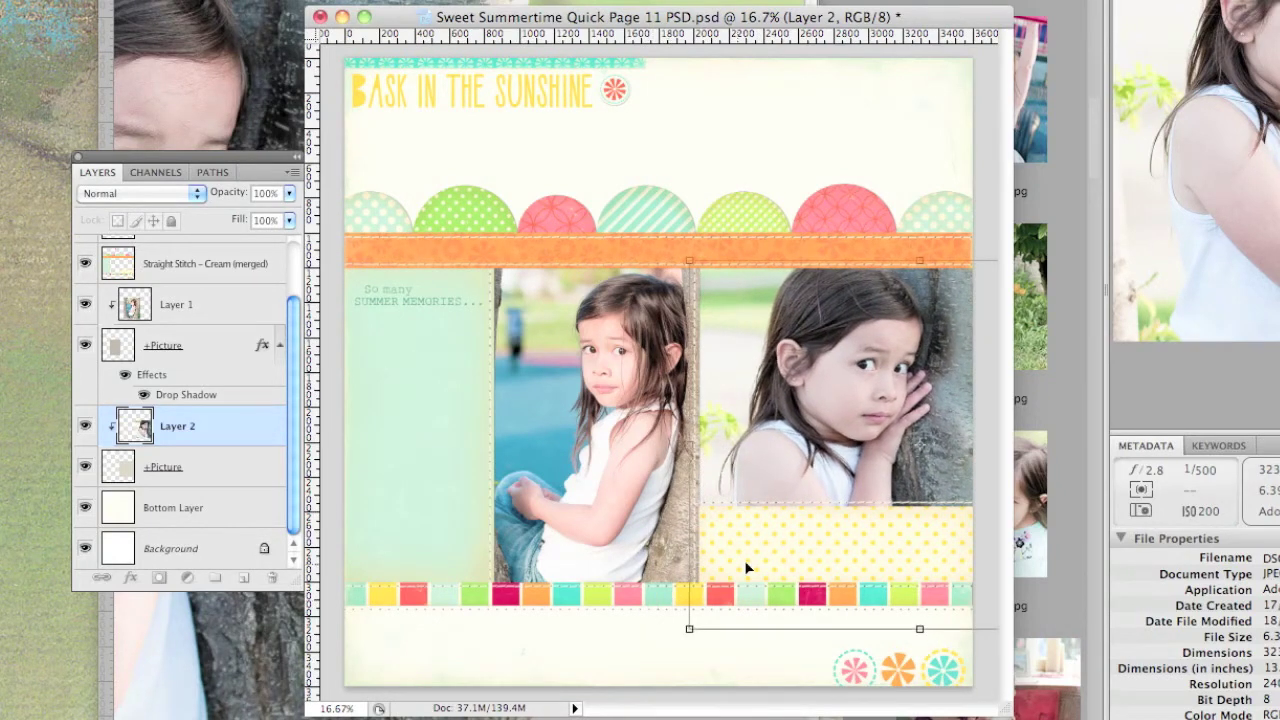
key("Left")
key("Left")
key("Down")
key("Left")
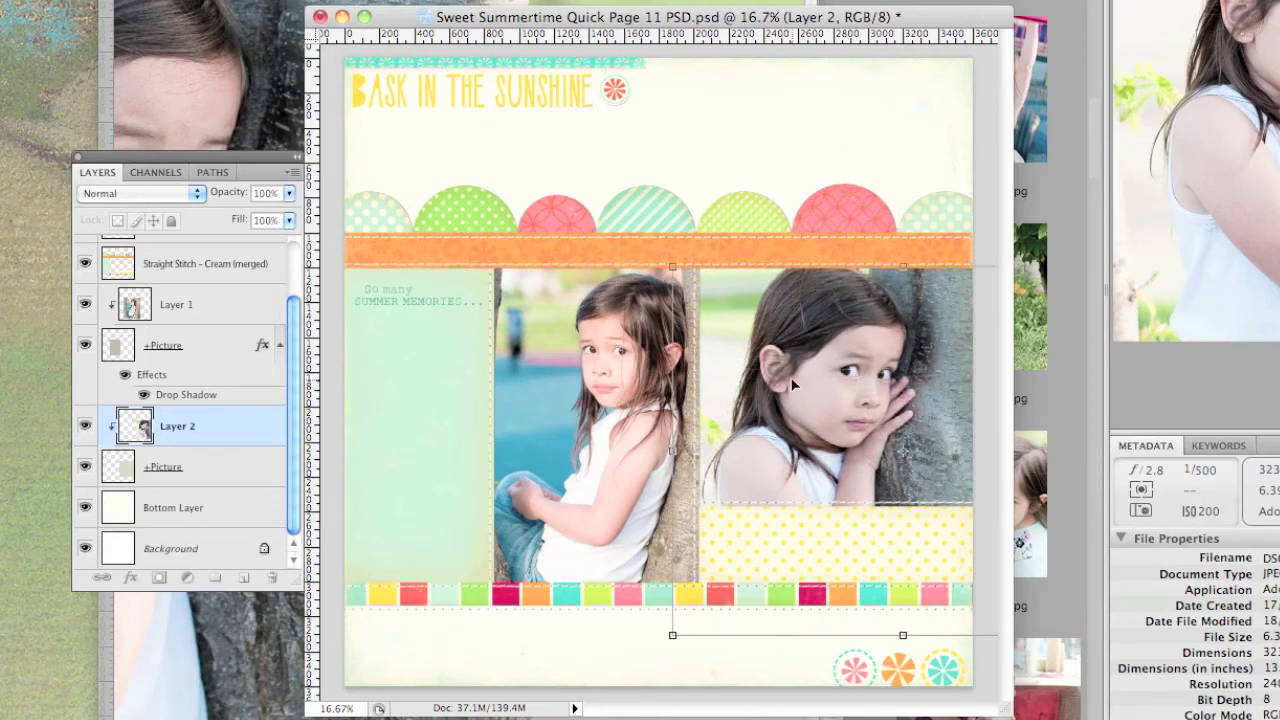
key("Return")
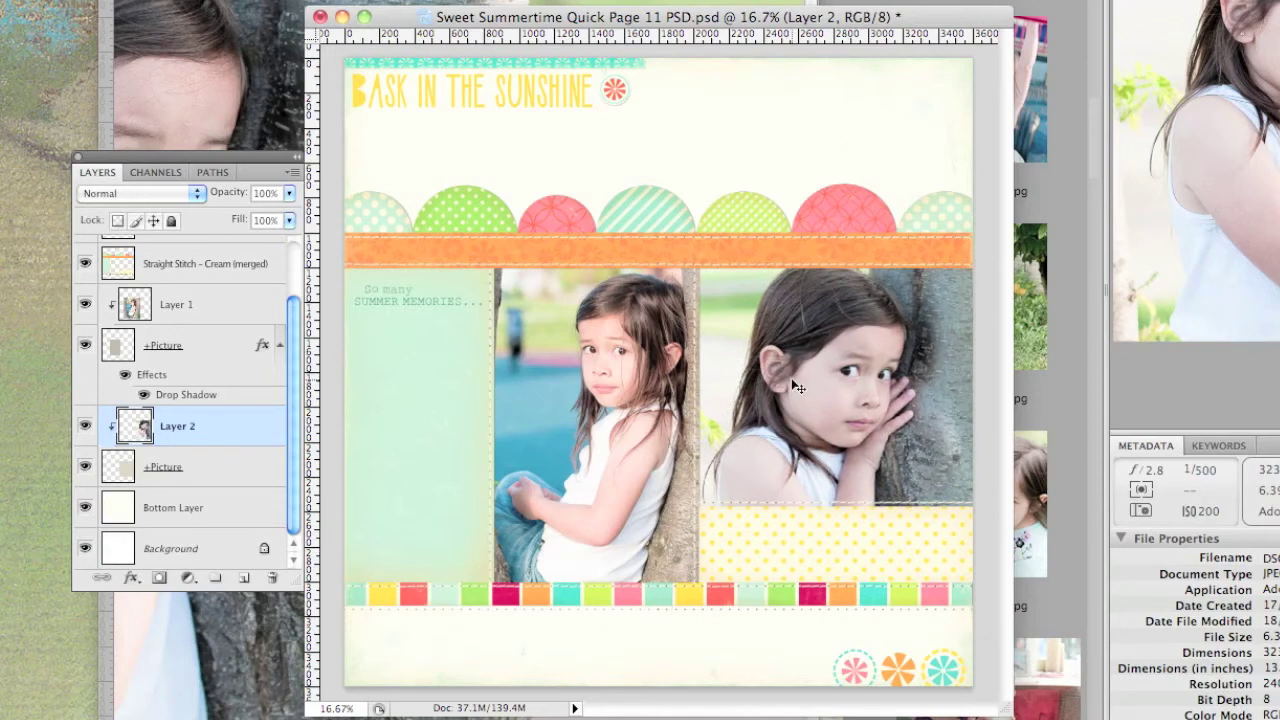